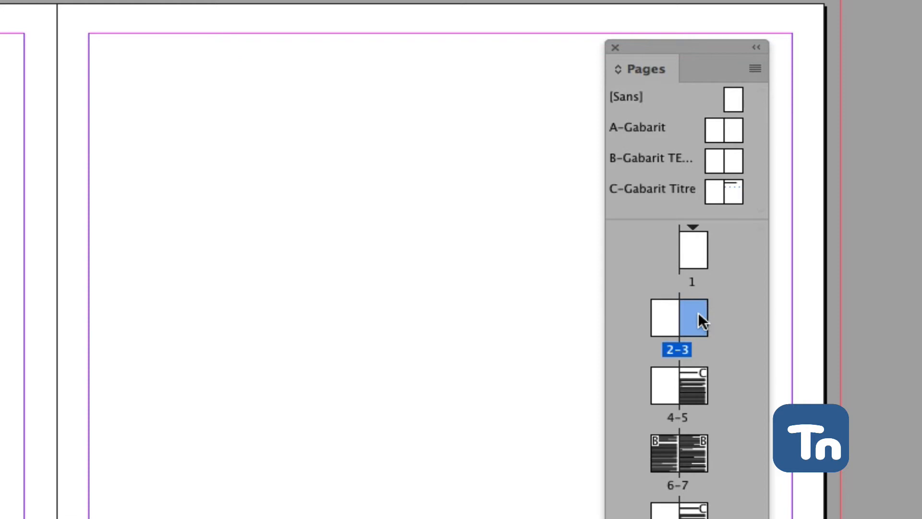
Look through pages 3, 5, 9, 13 and 15 to review the blank page, chapter title pages and body text
double_click(699, 312)
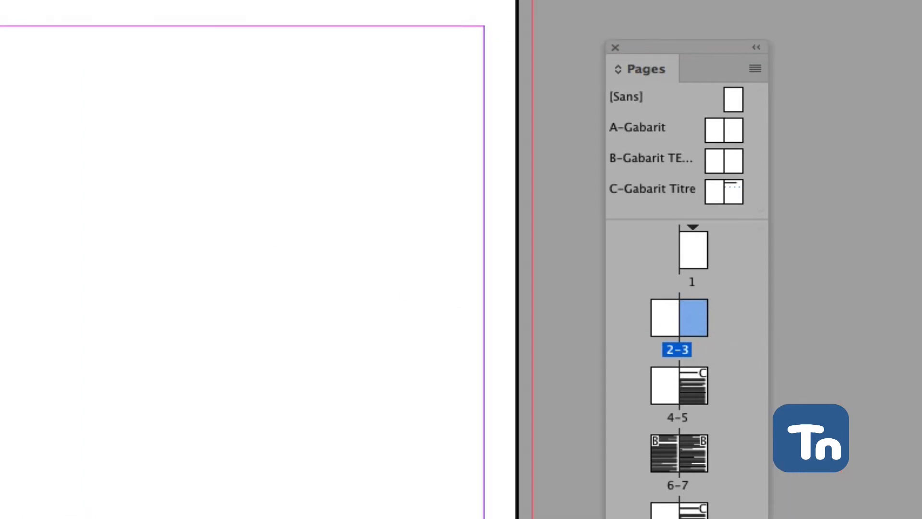
left_click(2, 117)
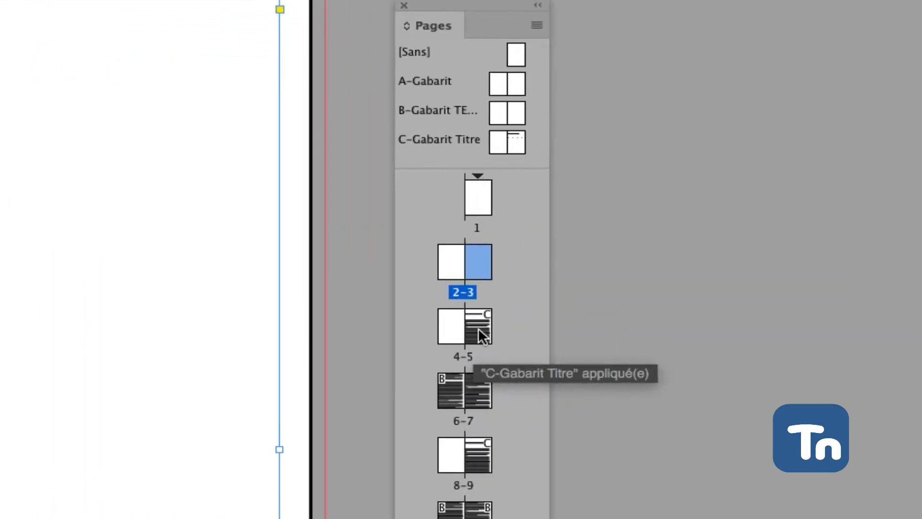
double_click(479, 332)
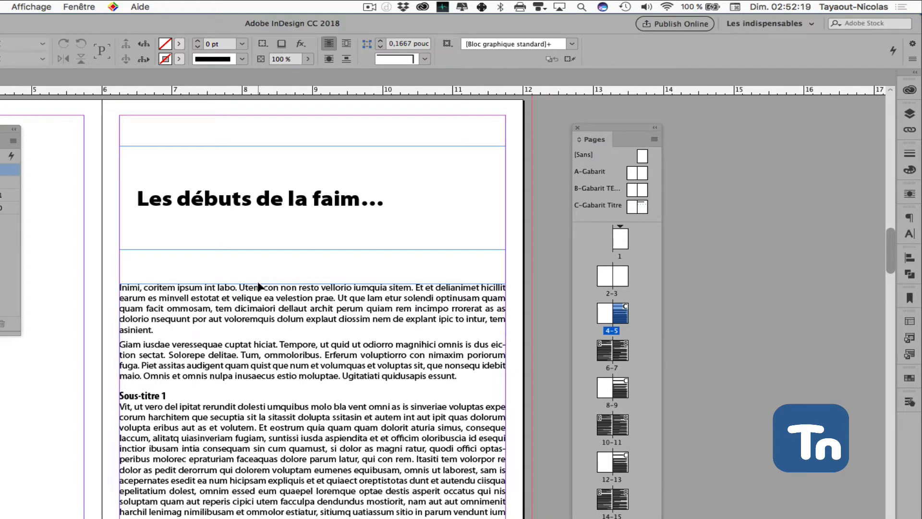
double_click(620, 387)
double_click(618, 463)
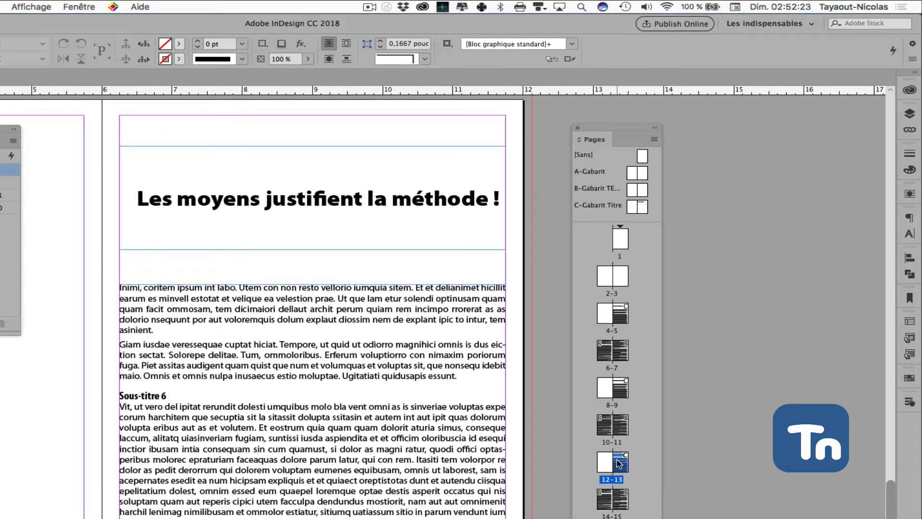
double_click(625, 505)
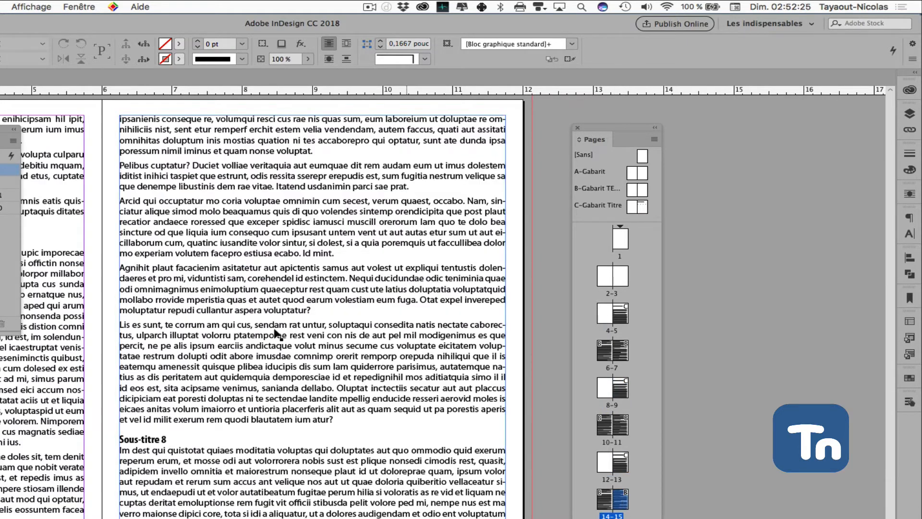
Select the "Sous-titre 8" heading on page 15 and check its paragraph style
double_click(174, 440)
triple_click(175, 439)
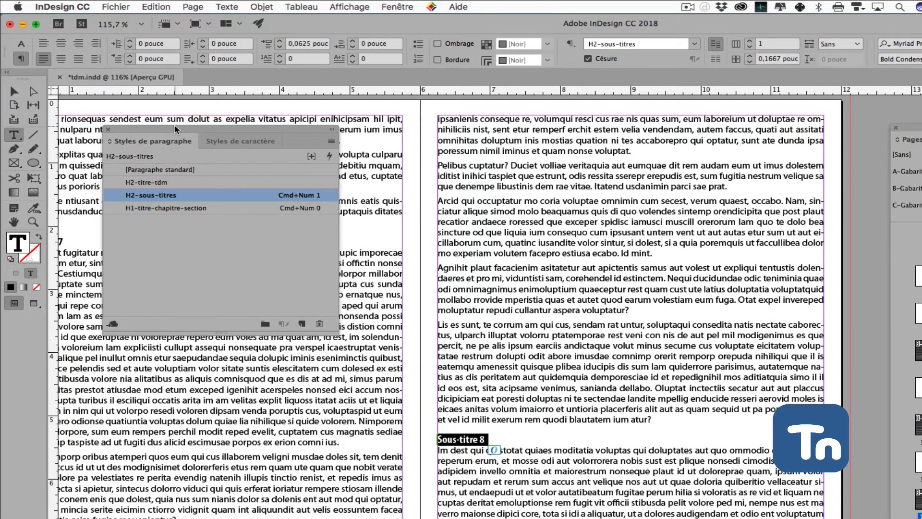
left_click_drag(175, 128, 597, 125)
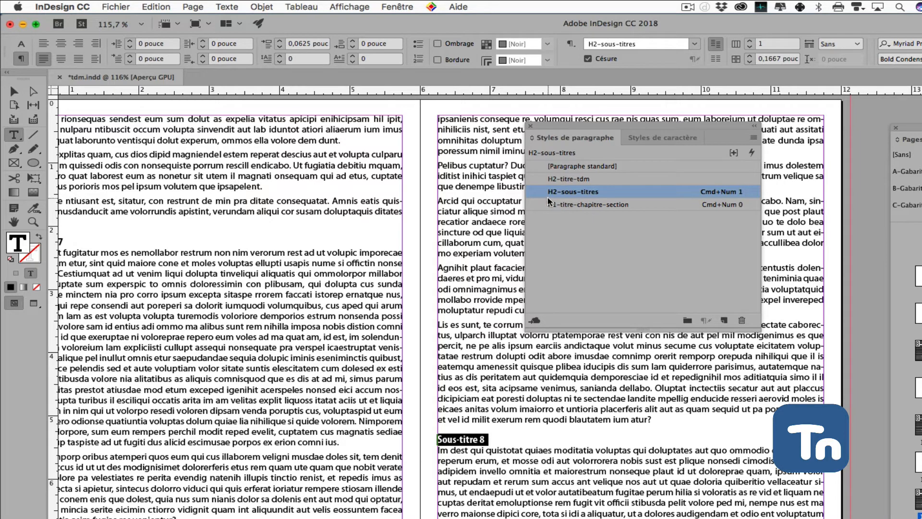
Apply the H1-titre-chapitre-section paragraph style to the chapter title "Les débuts de la faim…" on page 5
double_click(919, 313)
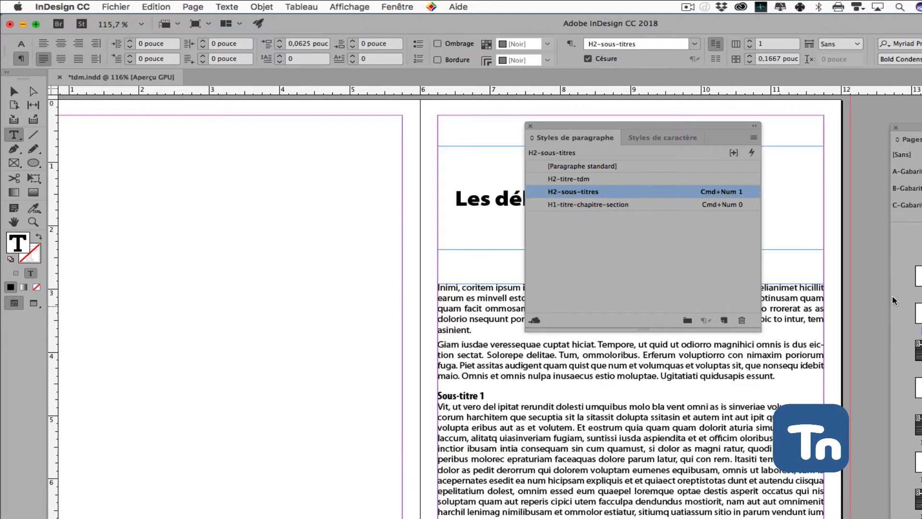
triple_click(489, 202)
key("super+KP_0")
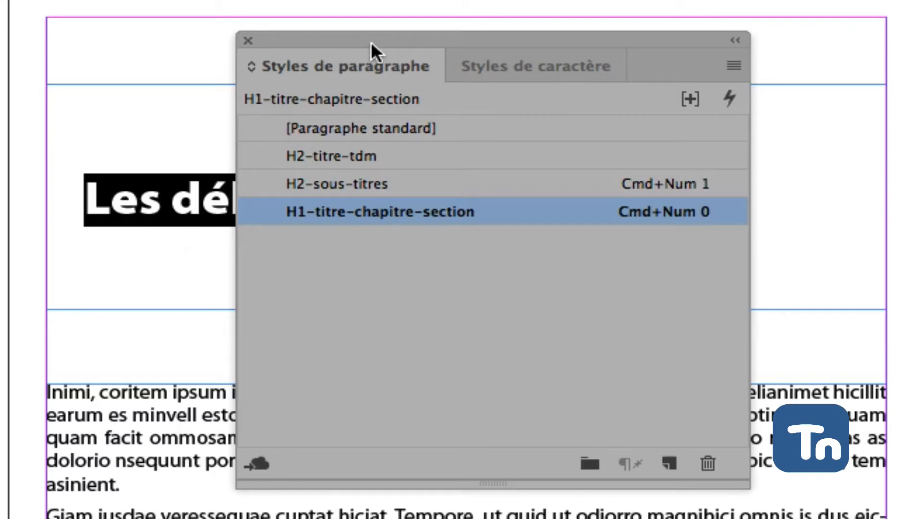
left_click_drag(371, 41, 0, 100)
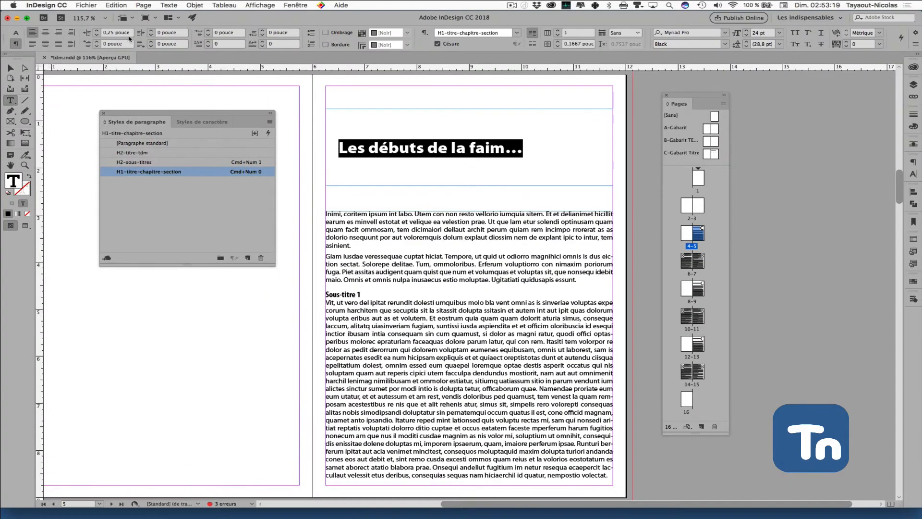
Start a table of contents from the empty text frame on page 3 and set its title style to H2-titre-tdm
double_click(697, 207)
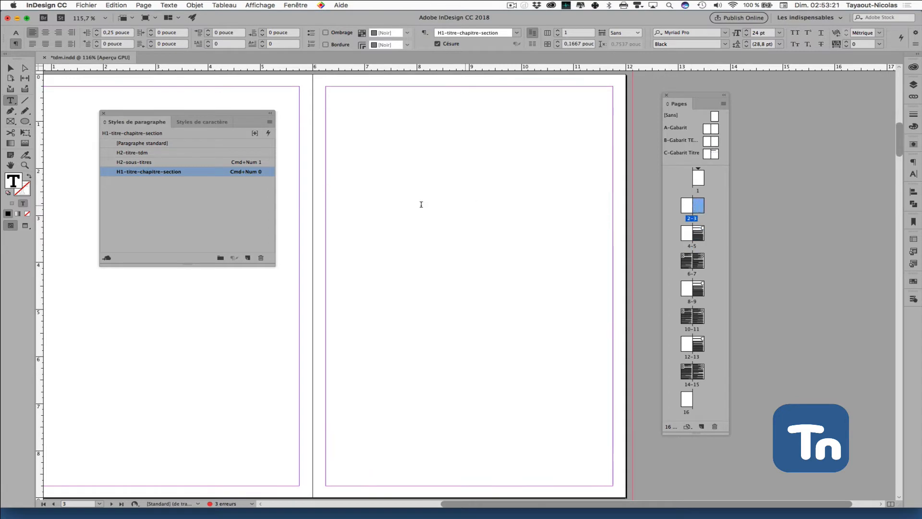
left_click(380, 176)
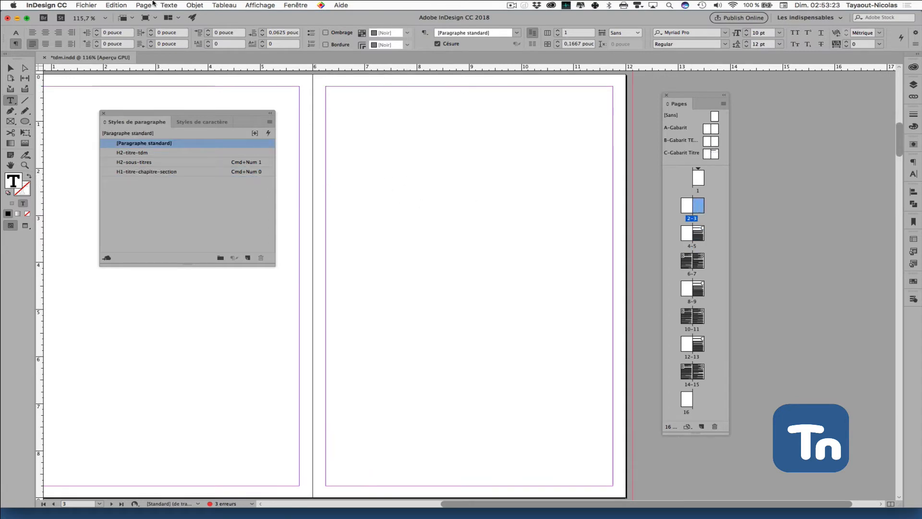
left_click(143, 6)
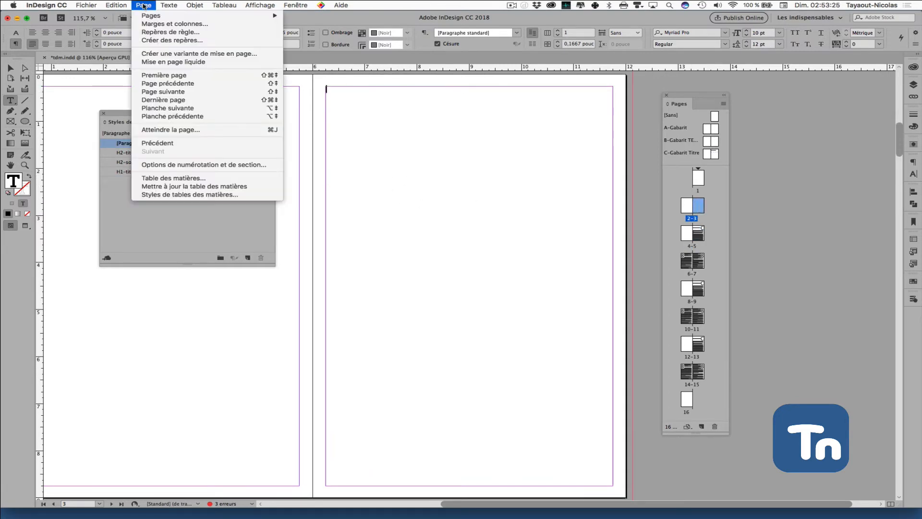
left_click(168, 178)
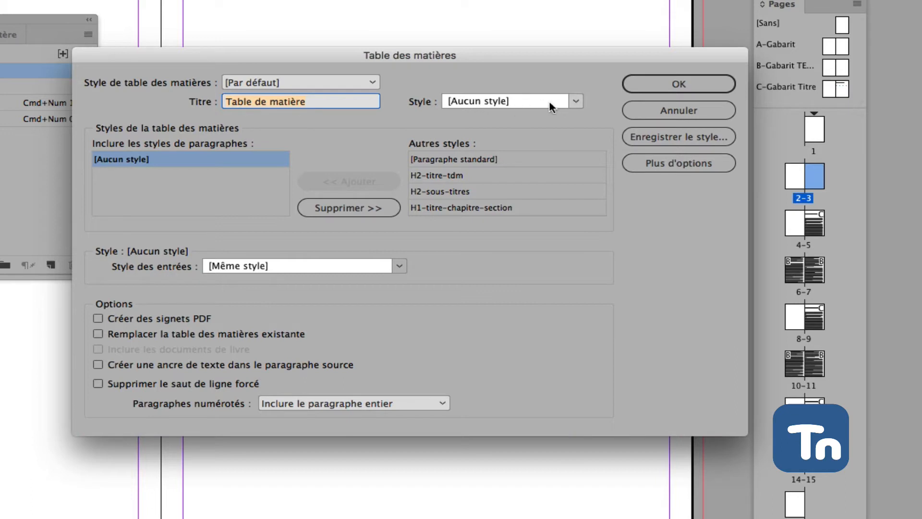
left_click(576, 101)
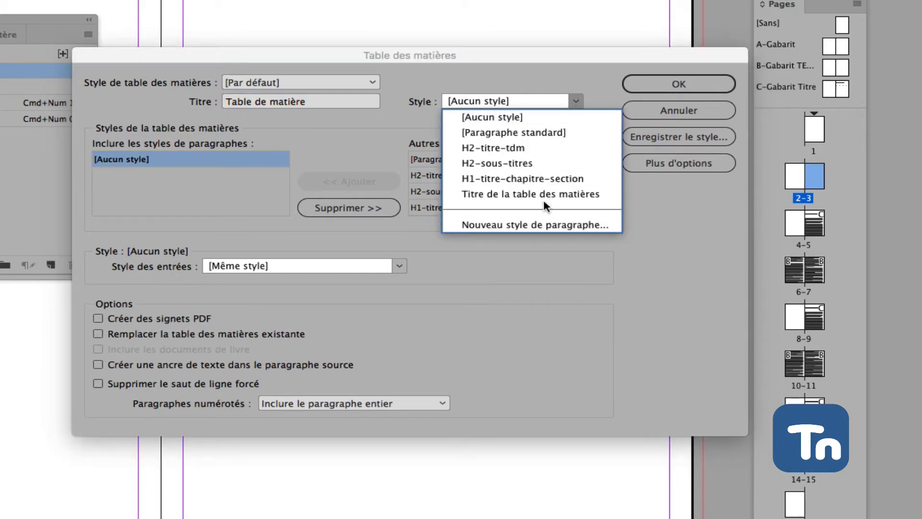
left_click(518, 149)
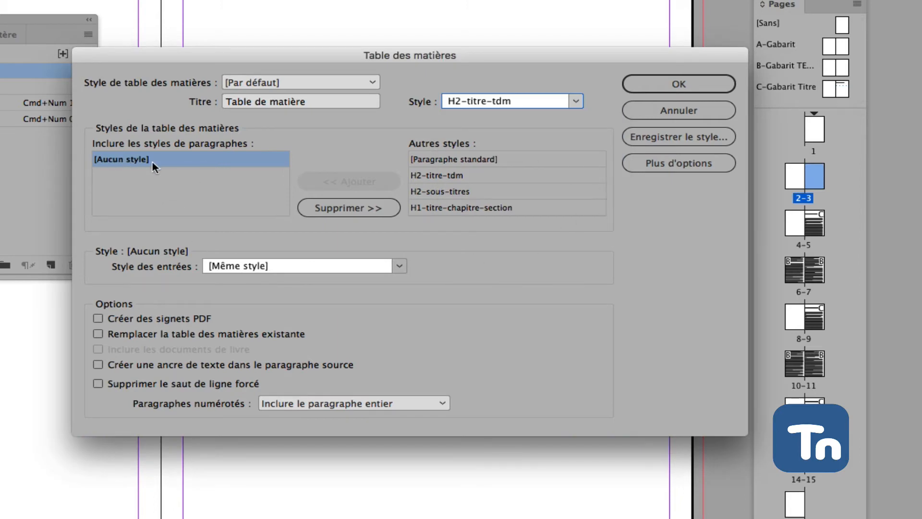
Replace [Aucun style] with H1-titre-chapitre-section in the included styles and set its entry style to [Paragraphe standard]
left_click(321, 208)
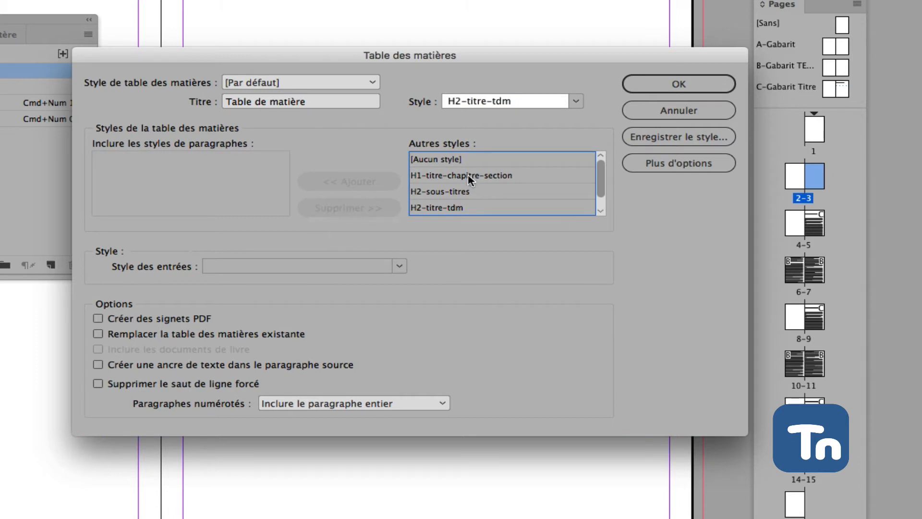
left_click(470, 178)
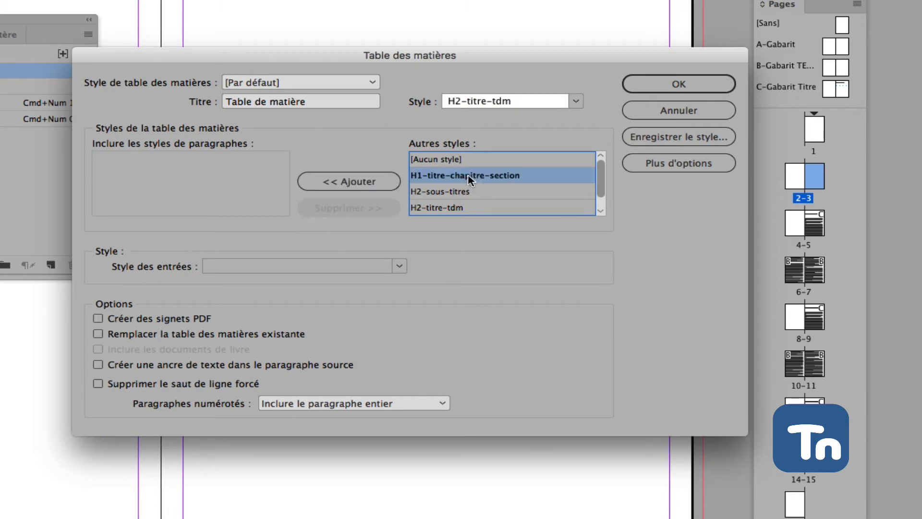
left_click(346, 182)
left_click(400, 266)
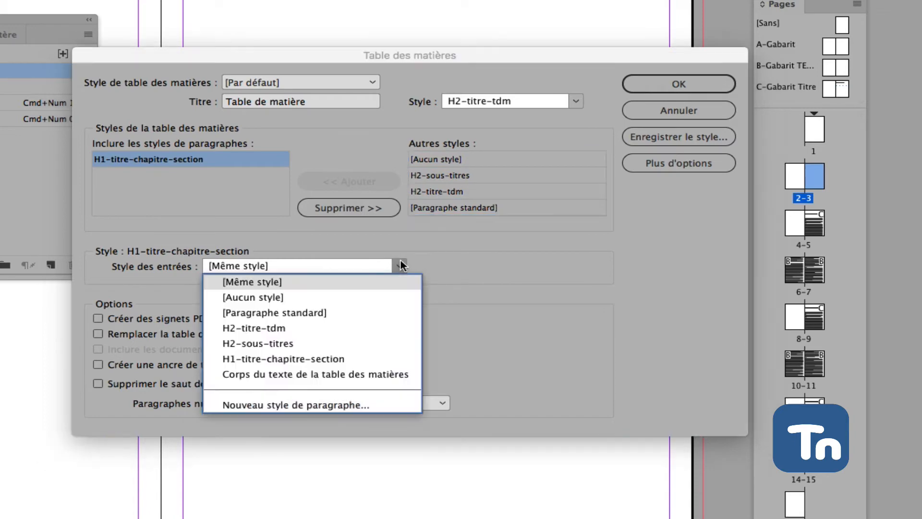
left_click(337, 312)
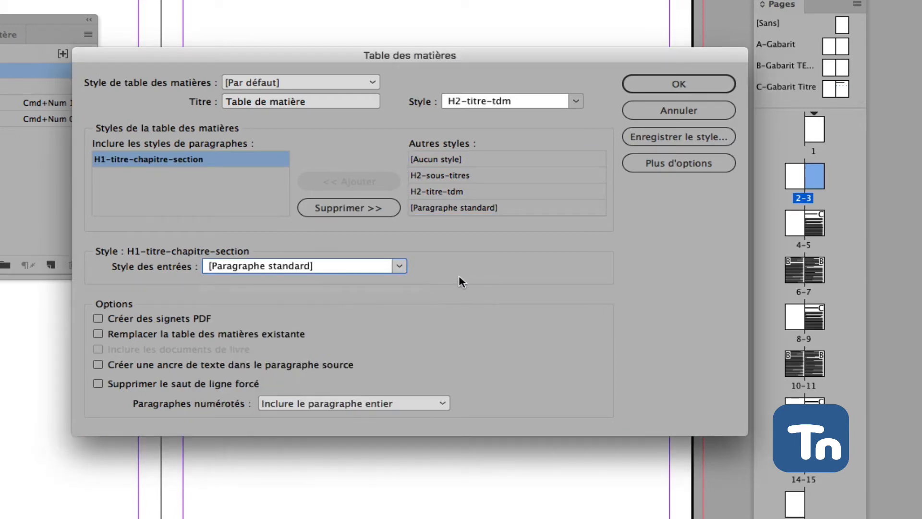
Create a new paragraph style for the entries, named H3-entree-tdm, with a font size of 10 pt
left_click(401, 268)
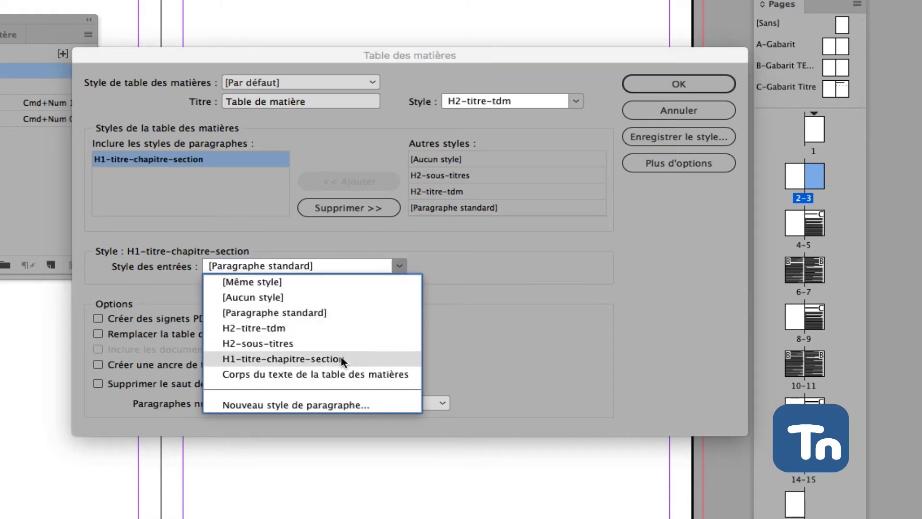
left_click(314, 406)
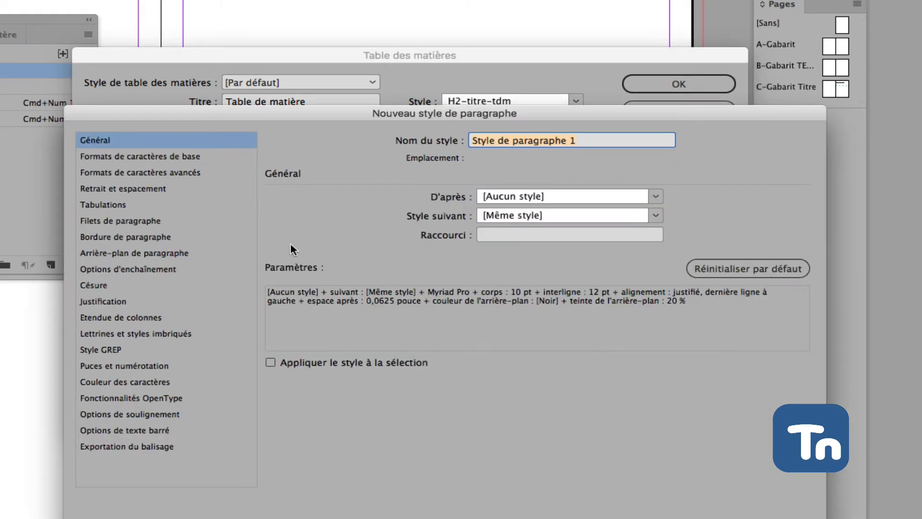
left_click(163, 159)
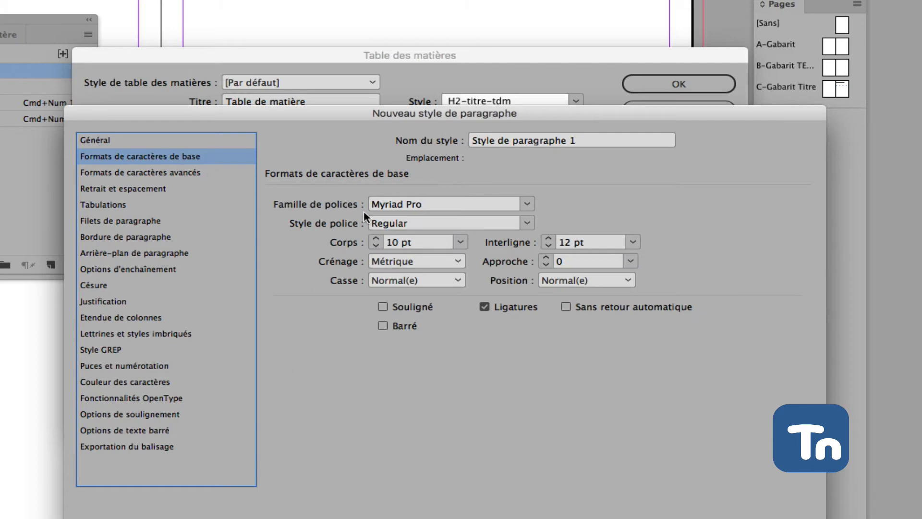
left_click(377, 239)
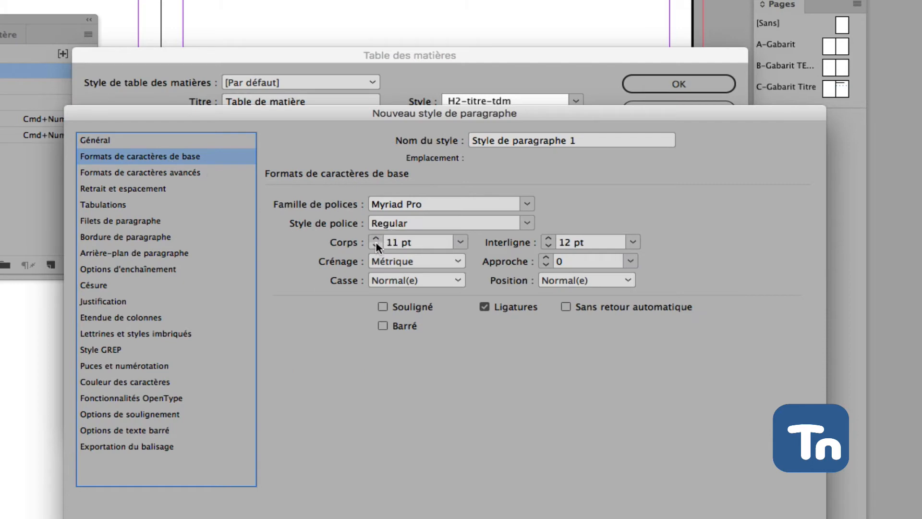
left_click(376, 245)
left_click_drag(576, 140, 515, 139)
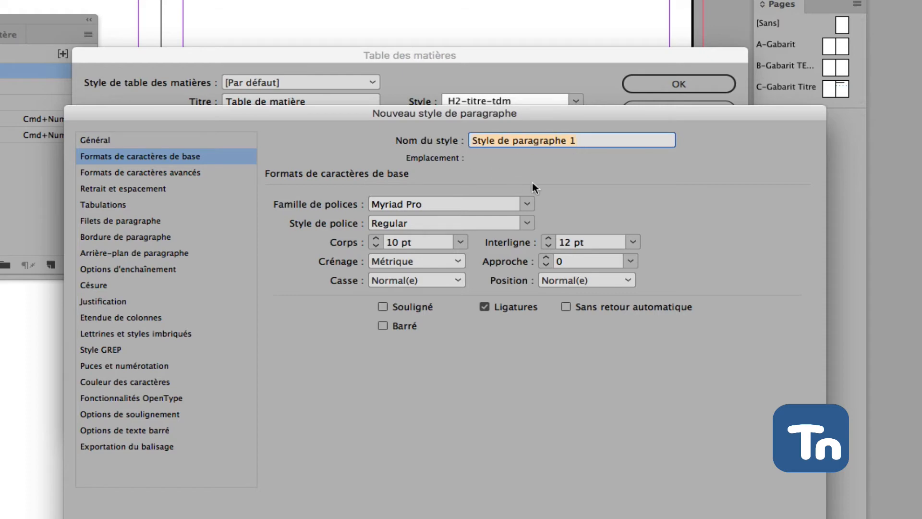
type("H3-")
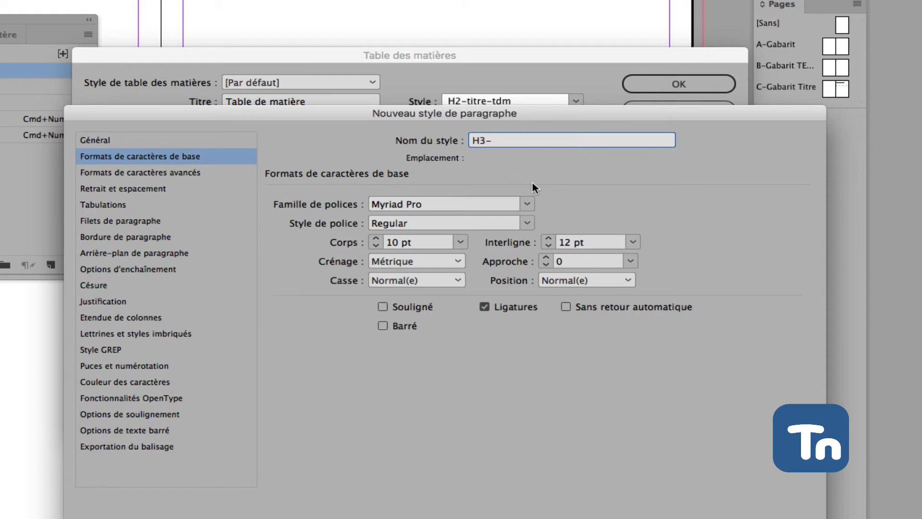
type("entree-tdm")
left_click(525, 140)
type("-")
Add a right-aligned tab stop at 5,25 pouces to the H3-entree-tdm style and save the style
left_click(118, 206)
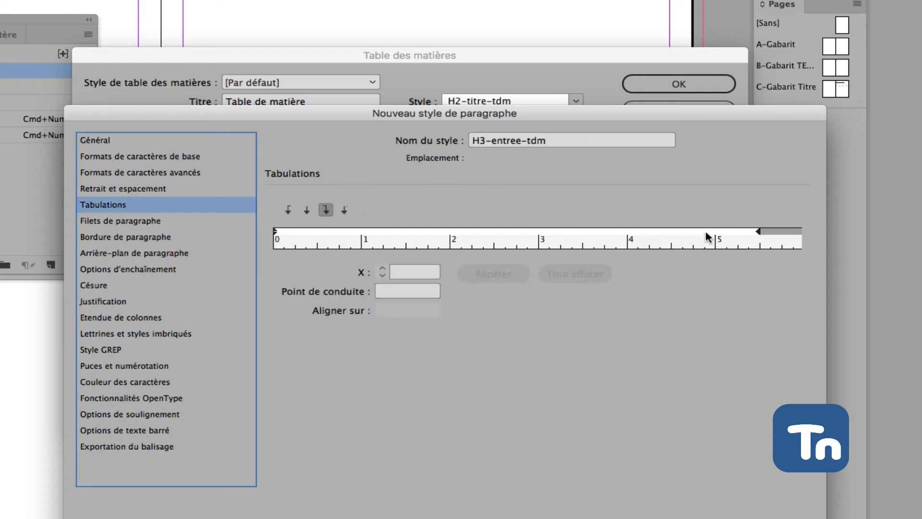
left_click_drag(705, 232, 738, 232)
left_click(479, 275)
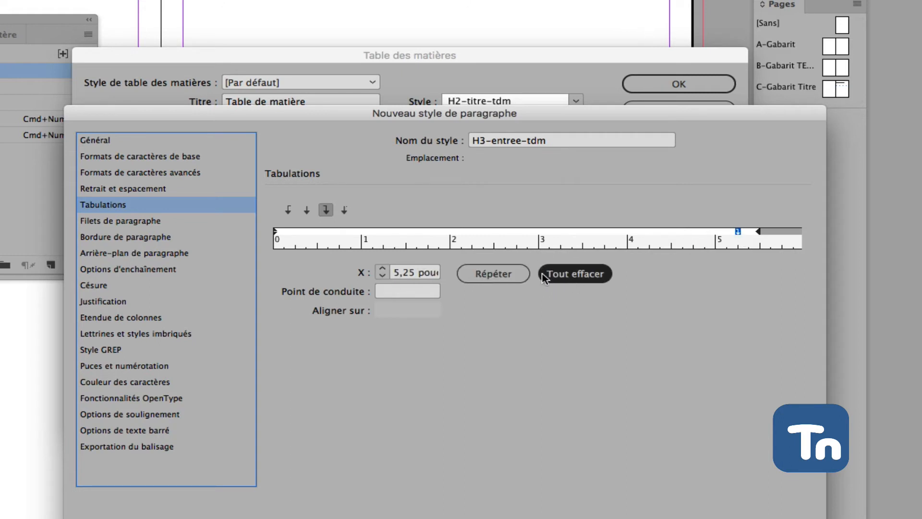
key("Return")
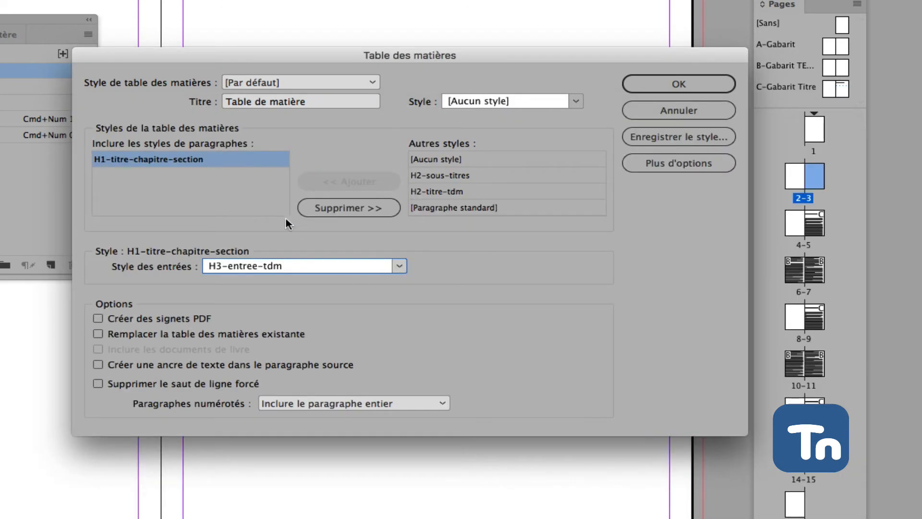
Generate the table of contents on page 3 with PDF bookmarks enabled and overset text included
left_click(664, 167)
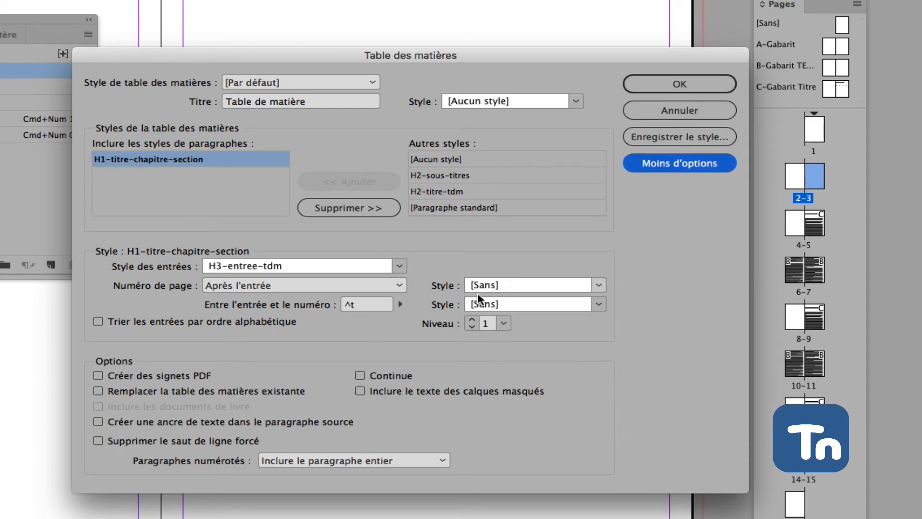
left_click(130, 377)
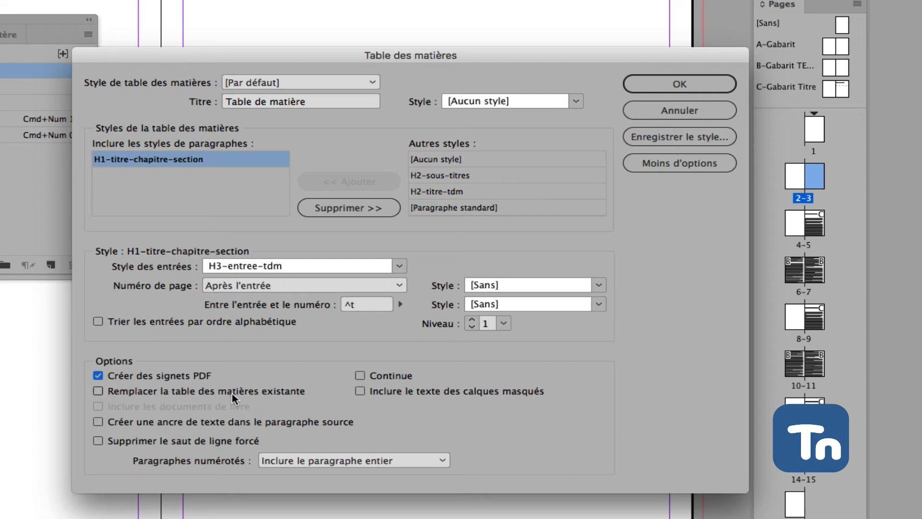
left_click(665, 85)
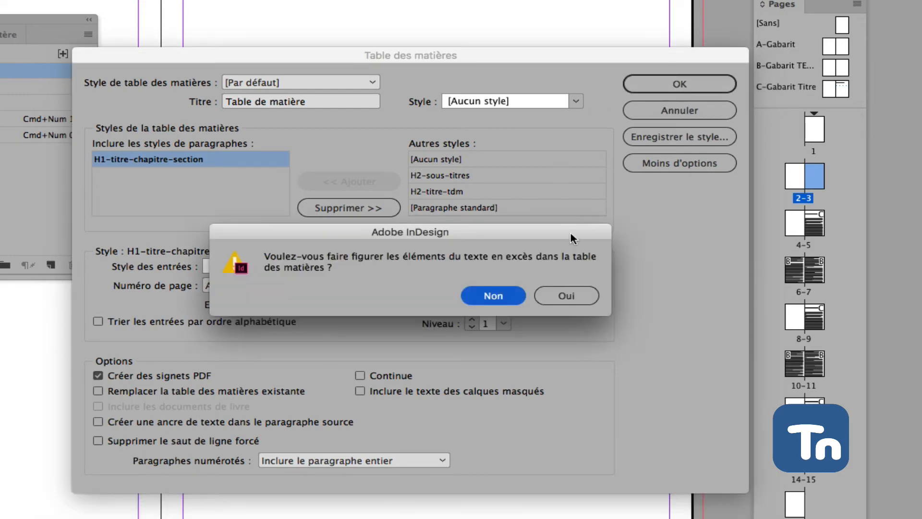
left_click(567, 297)
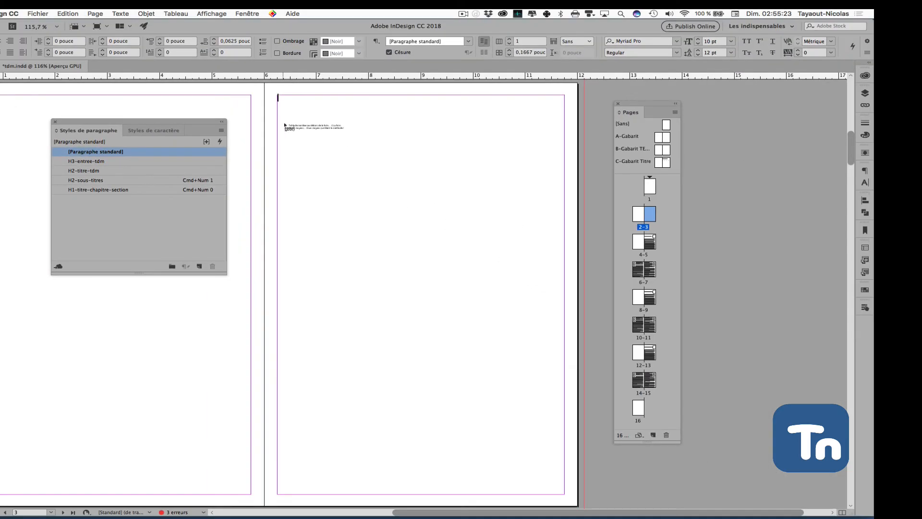
Add the H2-sous-titres paragraph style to the table of contents' included styles and set its entry style to H3-entree-tdm
left_click(202, 17)
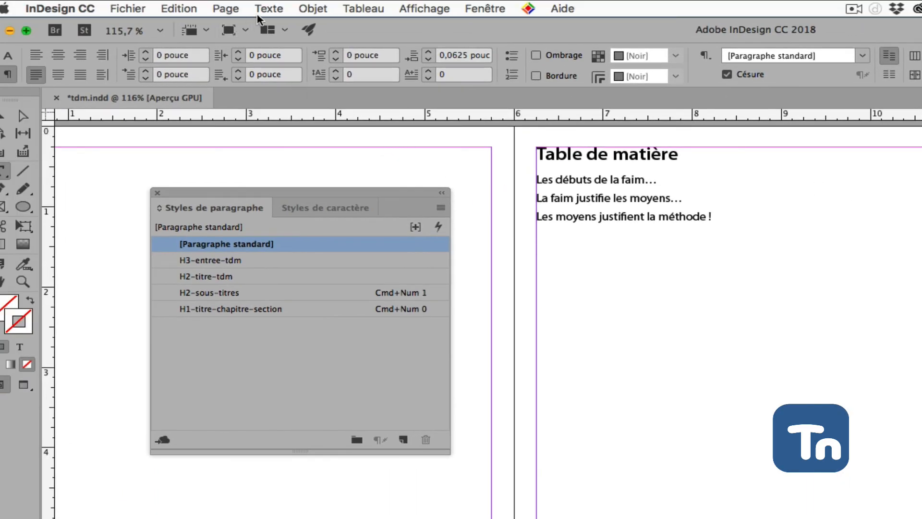
left_click(234, 10)
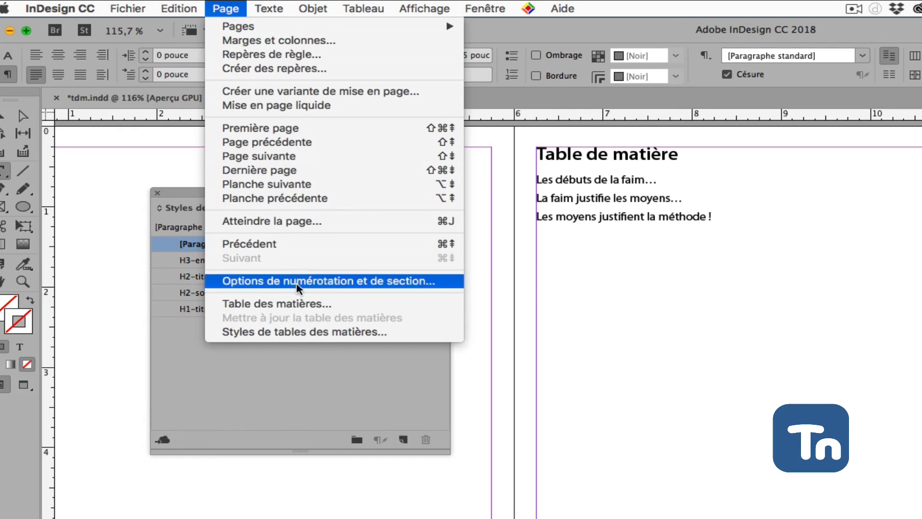
left_click(288, 304)
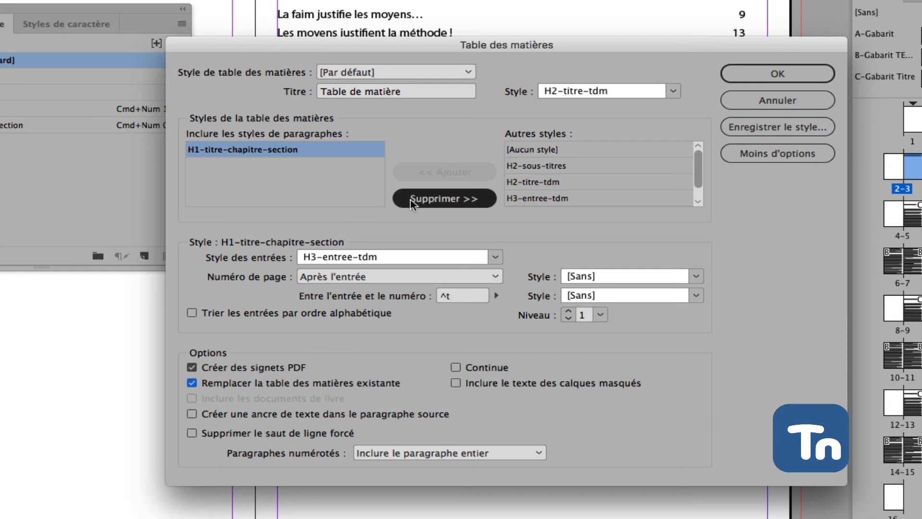
left_click(541, 164)
left_click(427, 171)
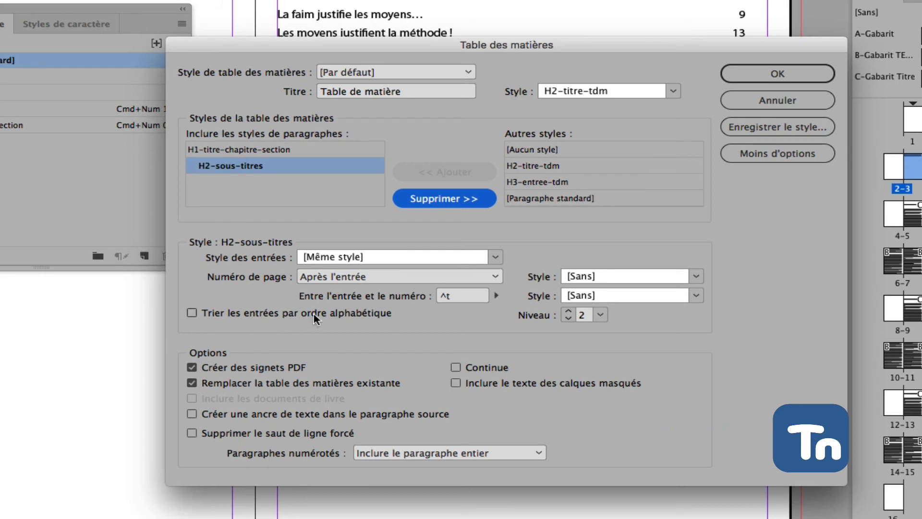
left_click(492, 259)
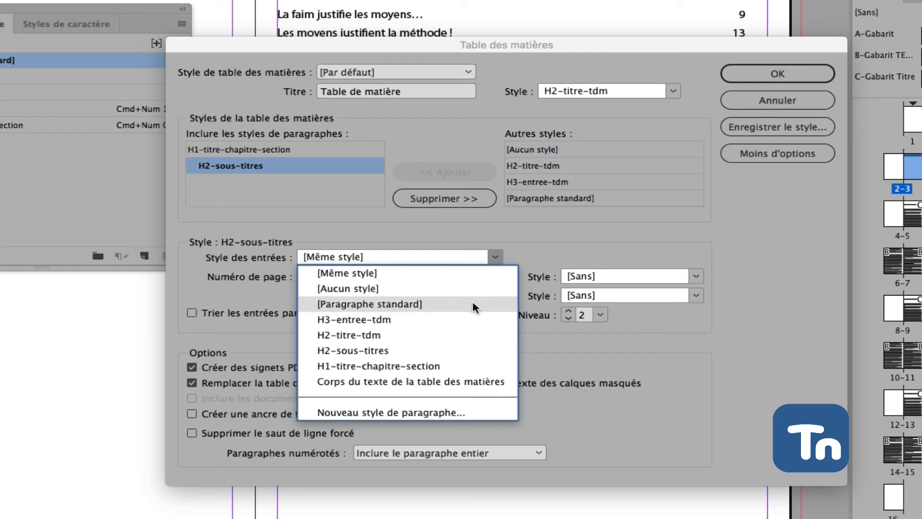
left_click(474, 319)
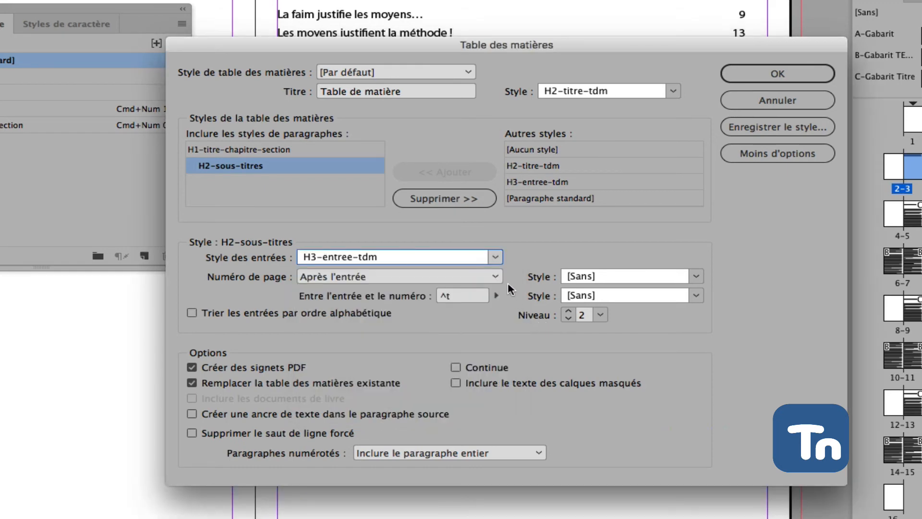
Create a new paragraph style named H3-niveau-2 for the H2-sous-titres entries
left_click(494, 256)
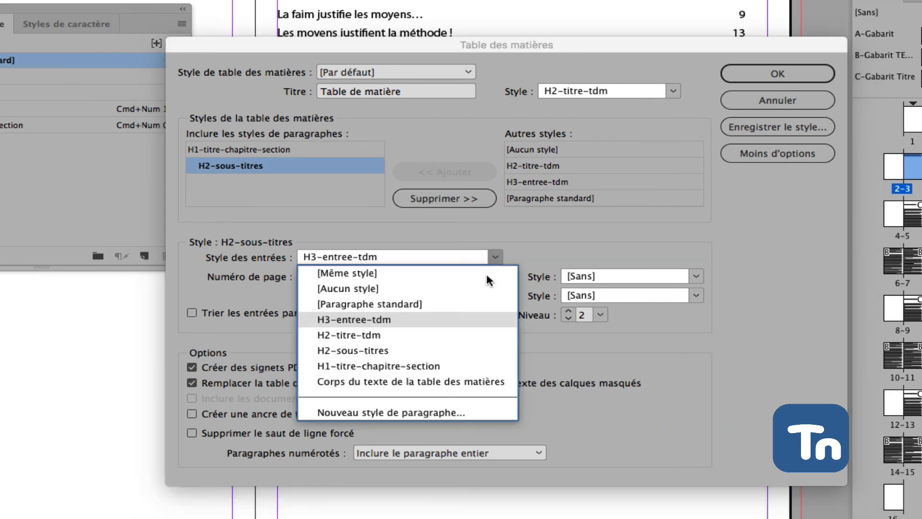
left_click(427, 413)
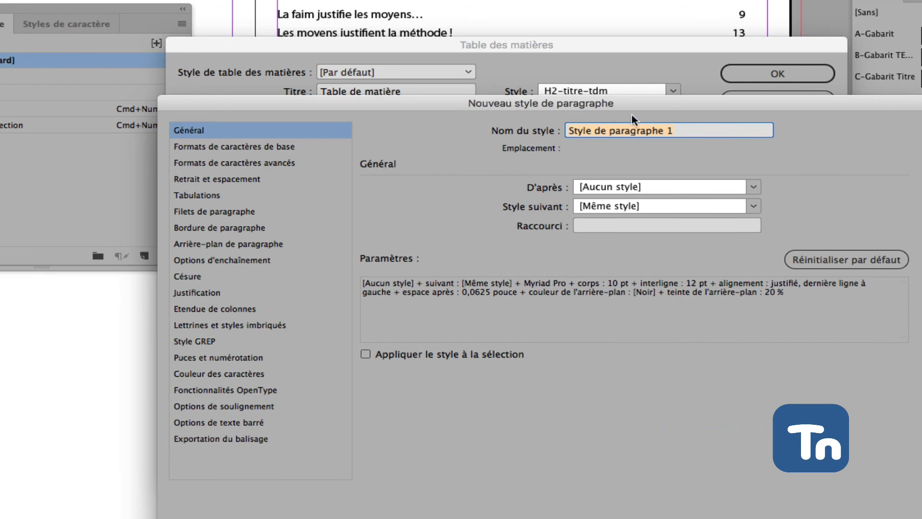
type("H3-neveau")
left_click(599, 131)
key("BackSpace")
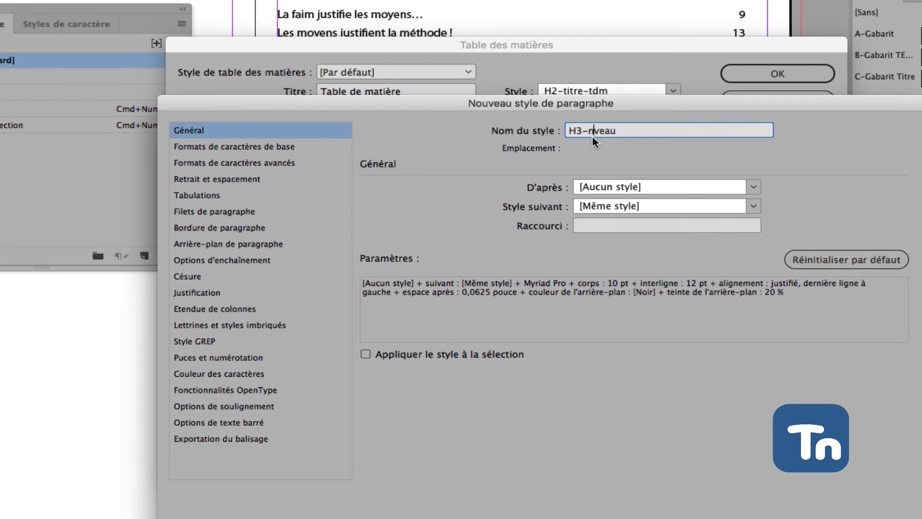
type("i")
left_click(626, 130)
type("-2")
Increase the left indent of the H3-niveau-2 style by a few increments and save the style
left_click(197, 178)
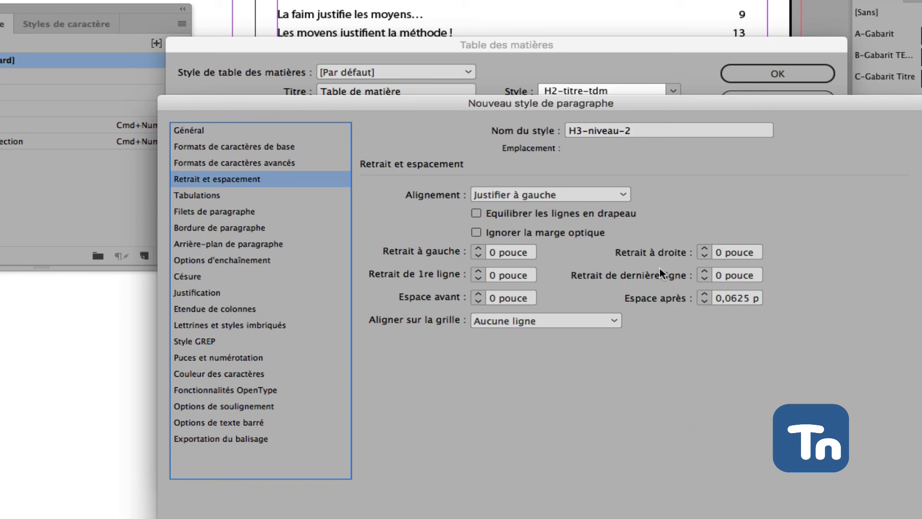
left_click(479, 249)
left_click(479, 248)
left_click(479, 249)
key("Return")
Regenerate the existing table of contents with the subtitle level, including overset text
left_click(742, 75)
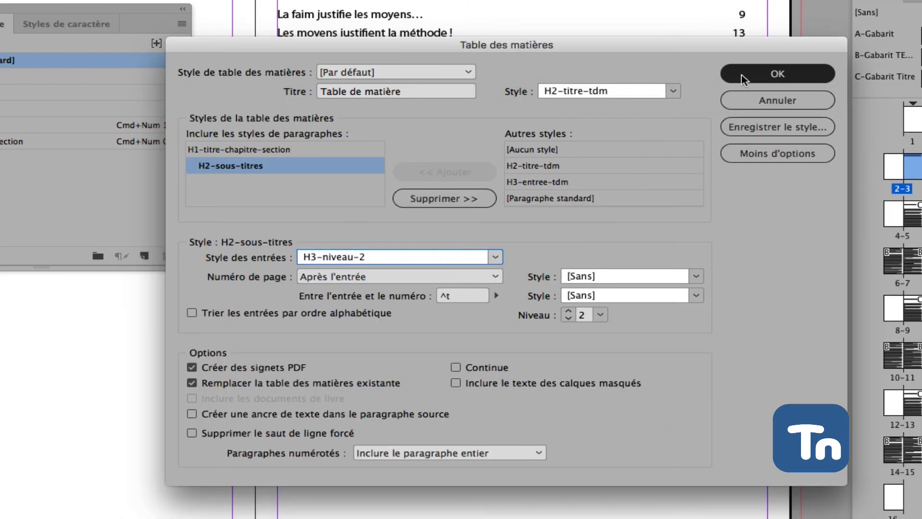
left_click(659, 286)
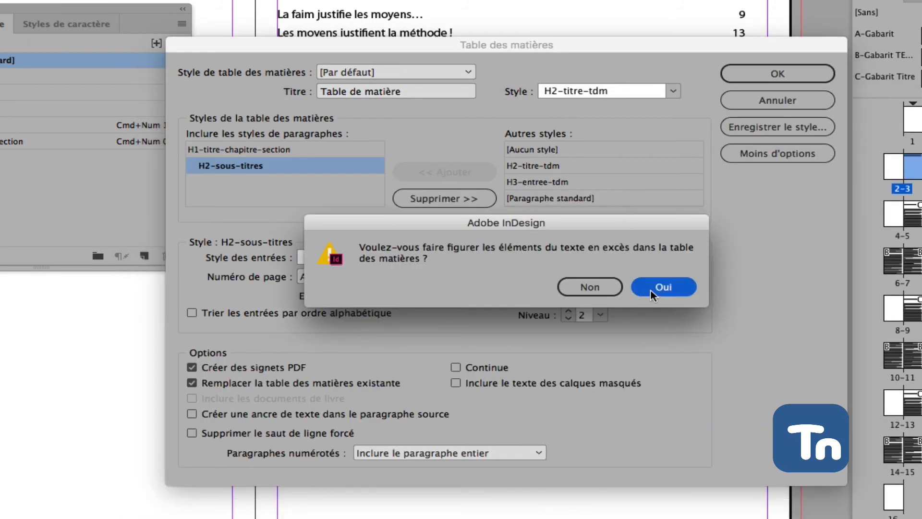
left_click(644, 302)
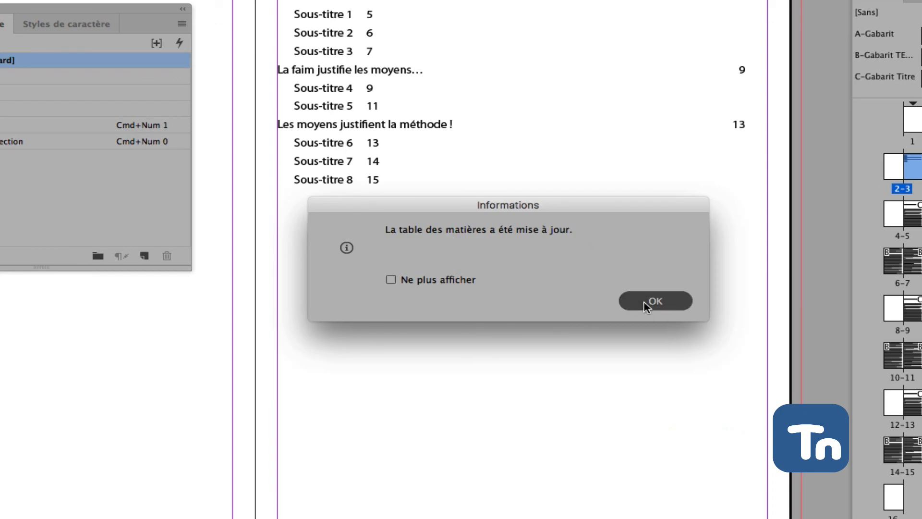